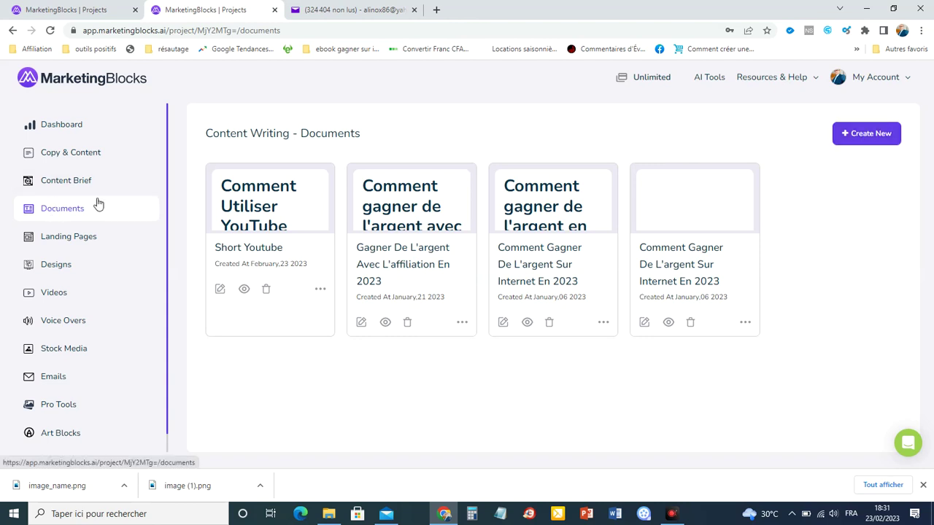
# Create a new document titled "Youtube Shorts" using the Blog Post Wizard.
pyautogui.click(851, 140)
pyautogui.click(340, 213)
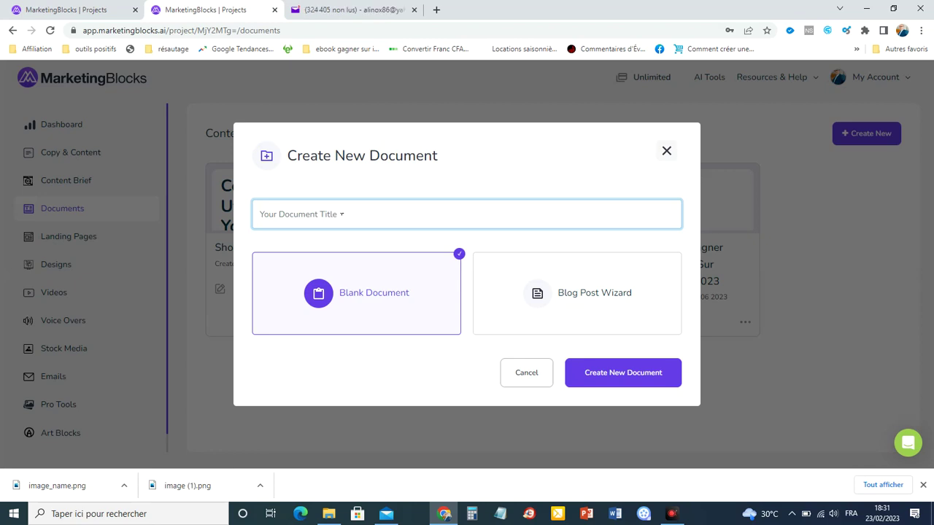
pyautogui.write('Yo')
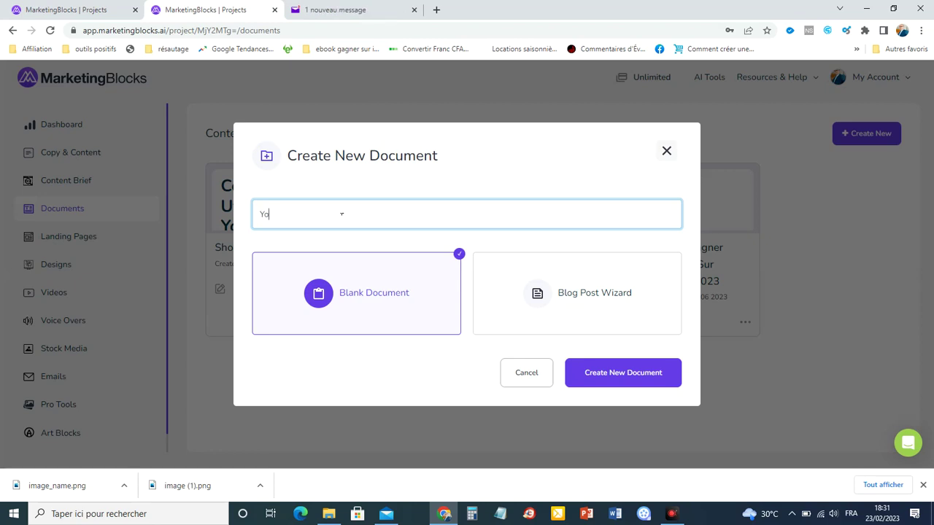
pyautogui.write('utube Shorts')
pyautogui.click(594, 299)
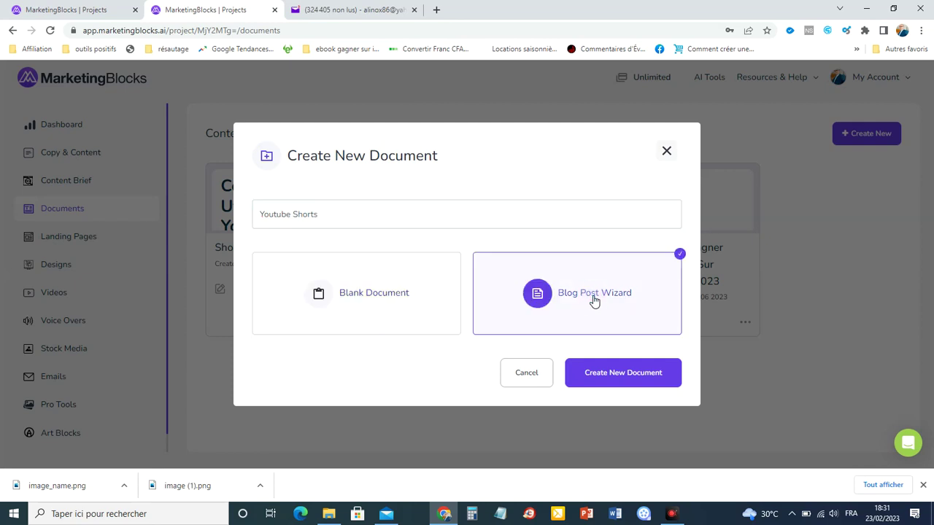
pyautogui.click(605, 373)
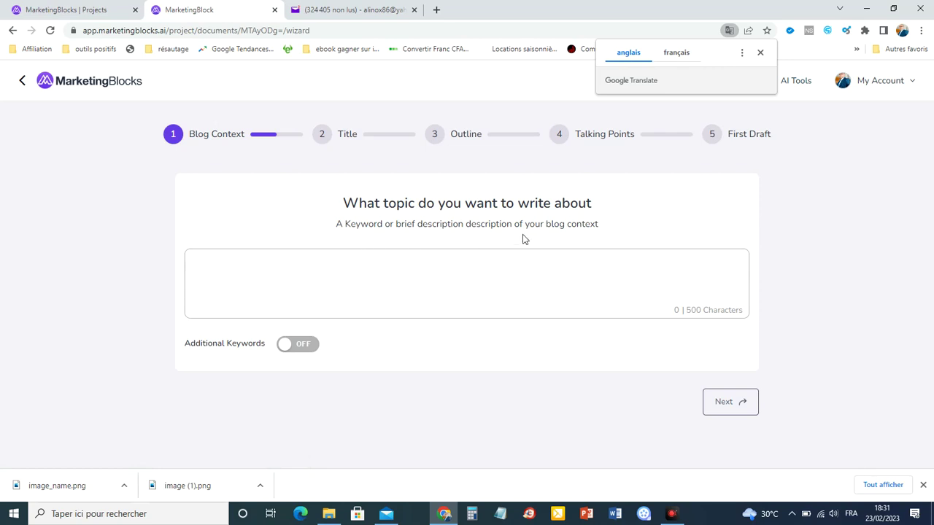
# Set the blog topic to "Gagner de l'argent avec Youtube Shorts" and proceed to the title stage.
pyautogui.click(519, 278)
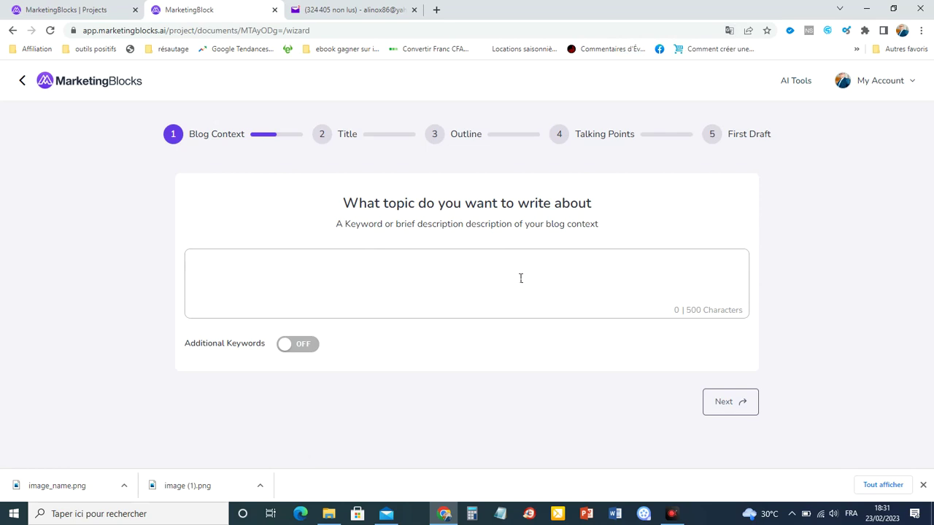
pyautogui.write("Gagner de l'argent avec Y")
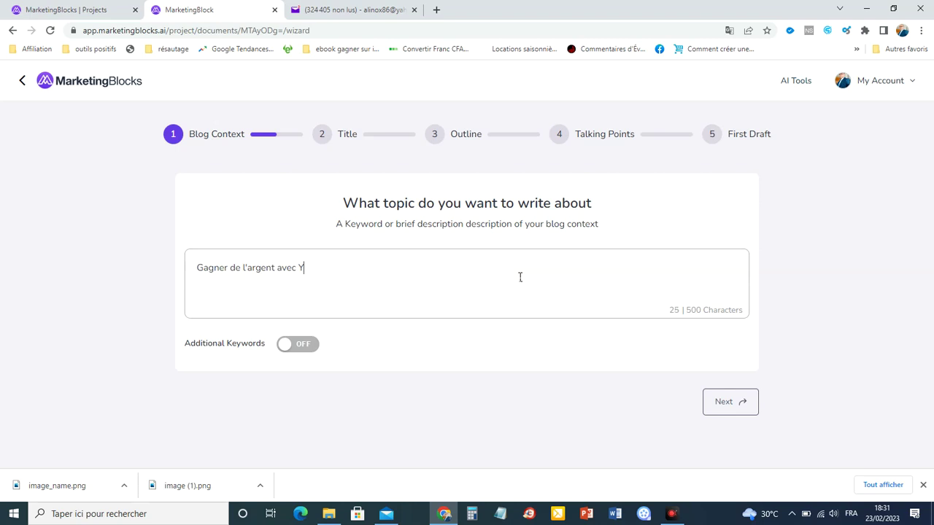
pyautogui.write('outube Shorts')
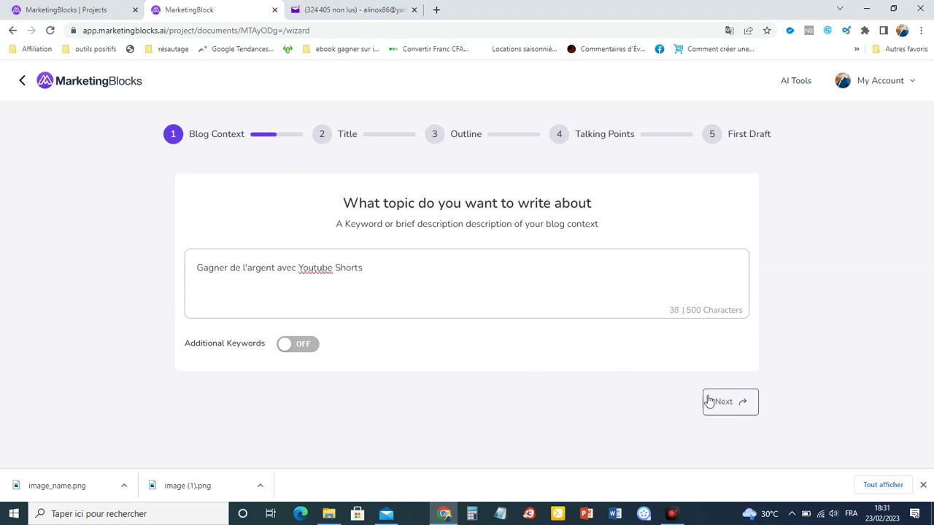
pyautogui.click(728, 407)
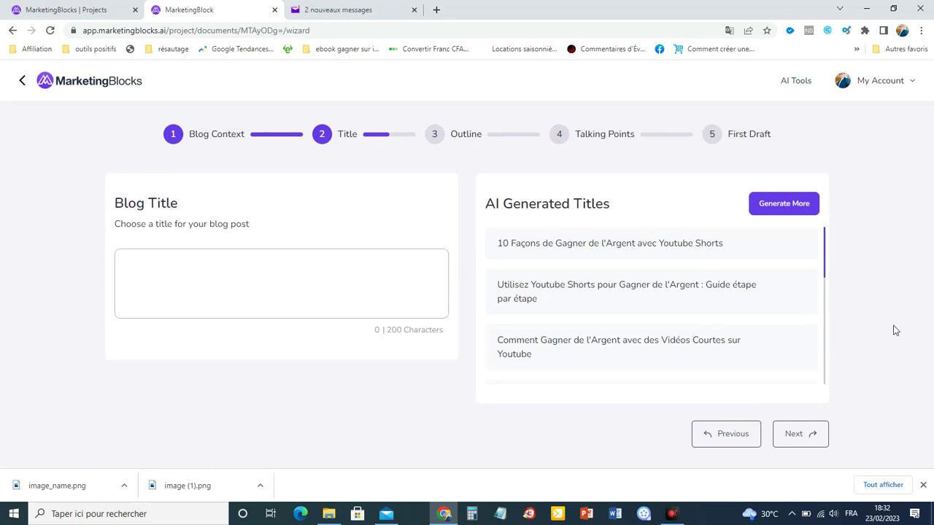
# Choose the AI-generated title "10 Façons de Gagner de l'Argent avec Youtube Shorts" and proceed to the outline stage.
pyautogui.moveTo(592, 261)
pyautogui.moveTo(824, 271); pyautogui.dragTo(835, 341)
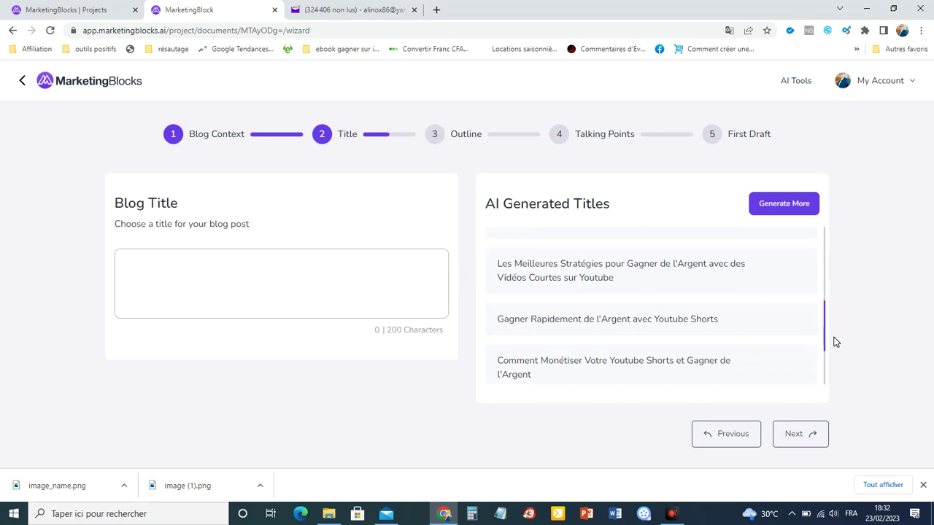
pyautogui.moveTo(835, 341); pyautogui.dragTo(818, 252)
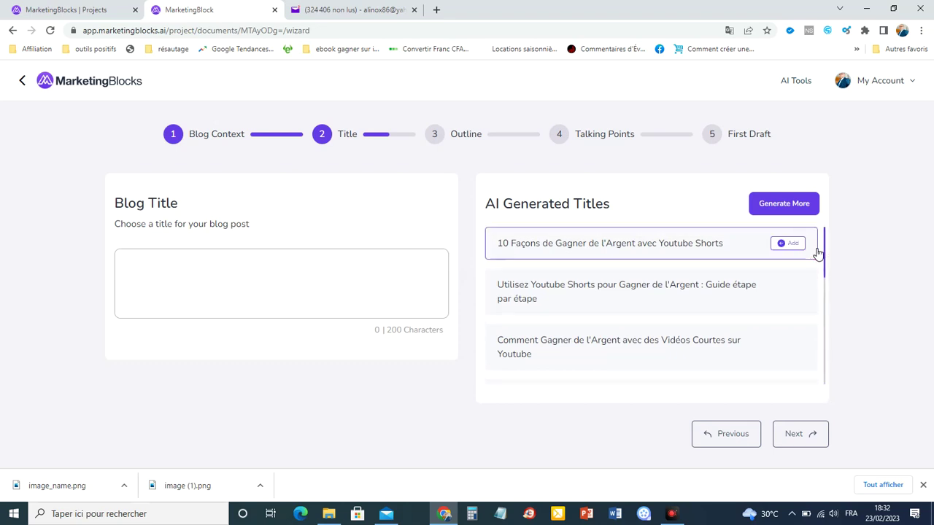
pyautogui.click(638, 246)
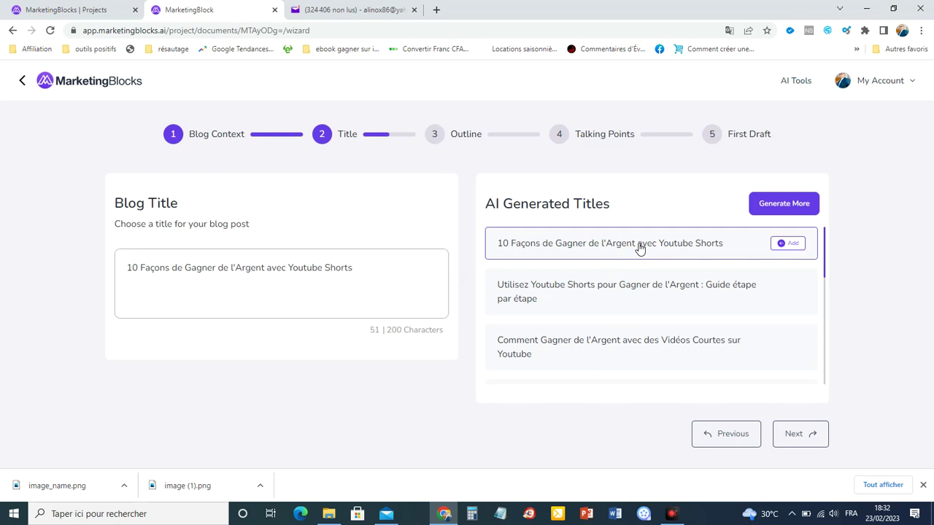
pyautogui.click(795, 436)
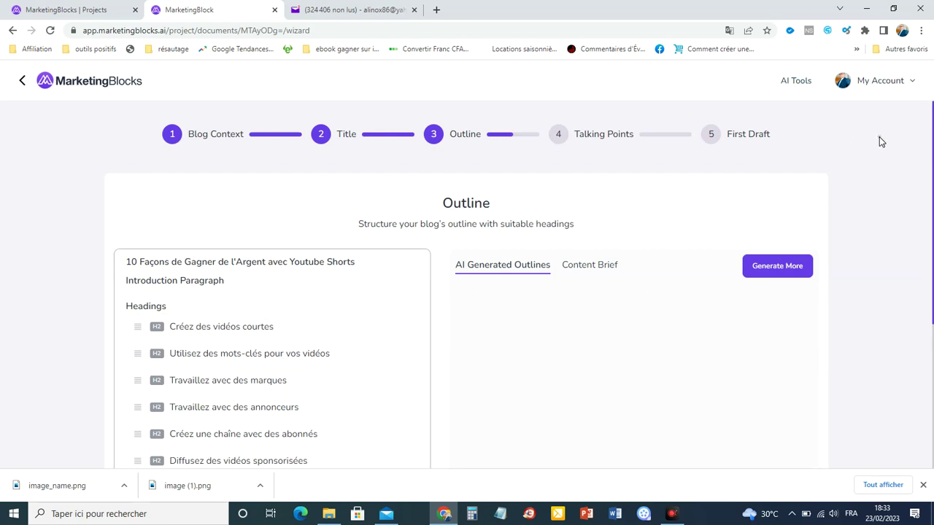
# Review the generated outline headings through the conclusion and accept them to proceed to the talking points.
pyautogui.scroll(-2, 879, 140)
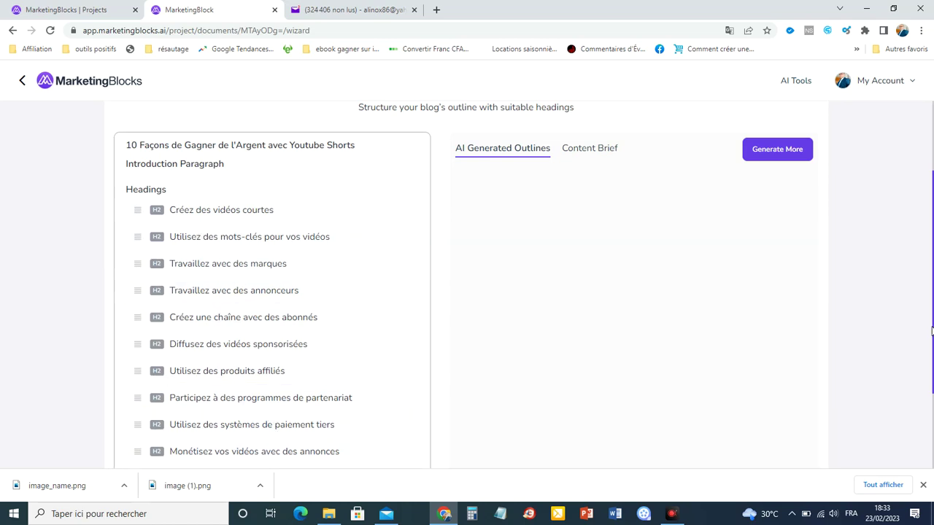
pyautogui.scroll(-1, 467, 285)
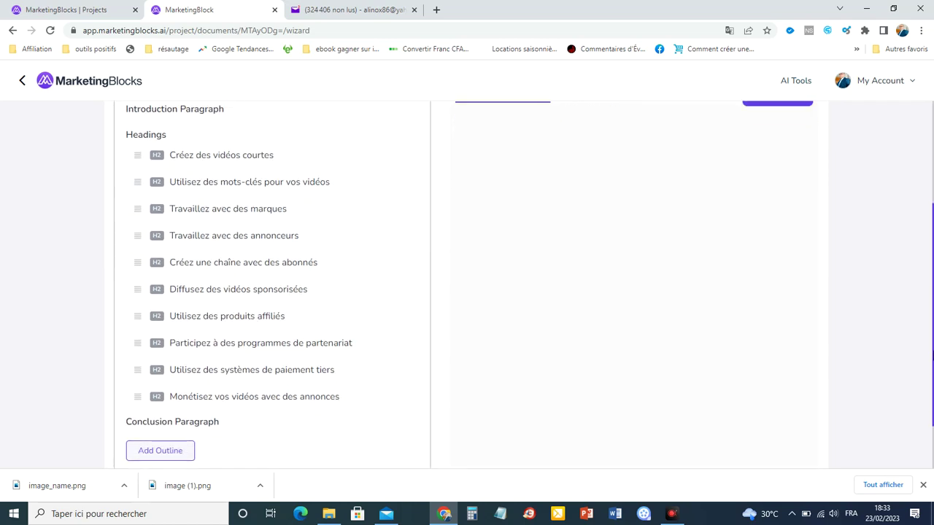
pyautogui.moveTo(932, 355); pyautogui.dragTo(931, 334)
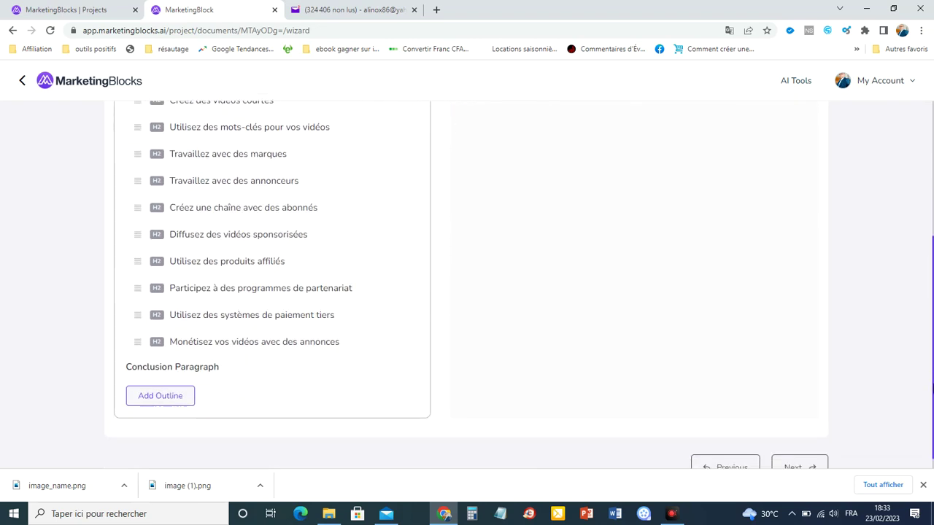
pyautogui.scroll(1, 270, 255)
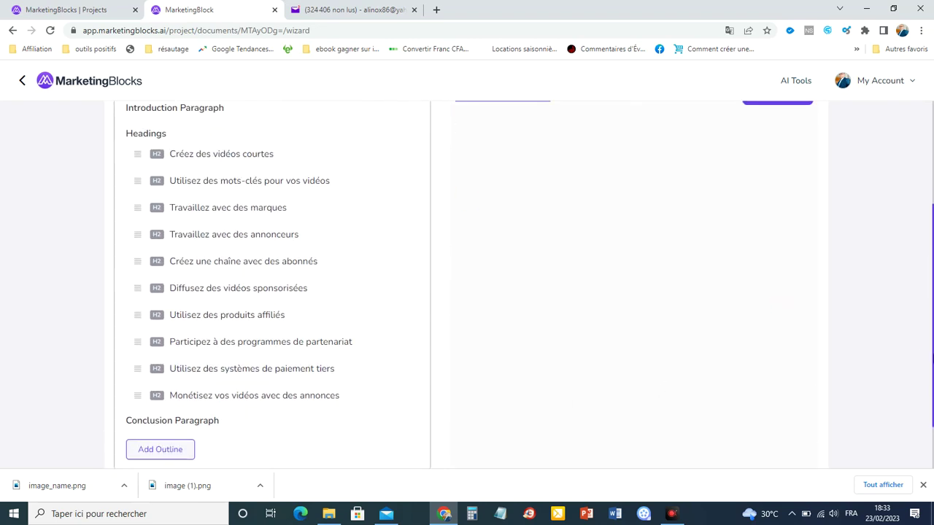
pyautogui.scroll(-1, 932, 344)
pyautogui.scroll(2, 931, 328)
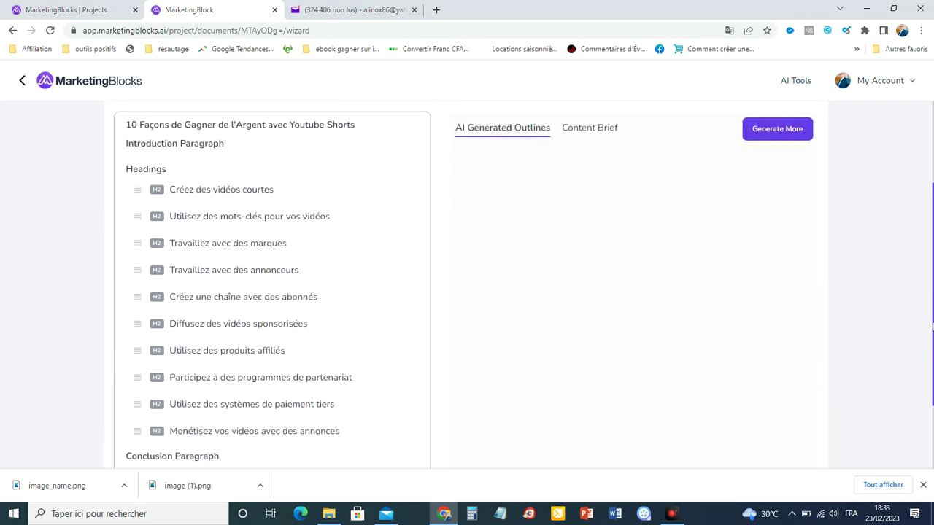
pyautogui.scroll(-2, 931, 327)
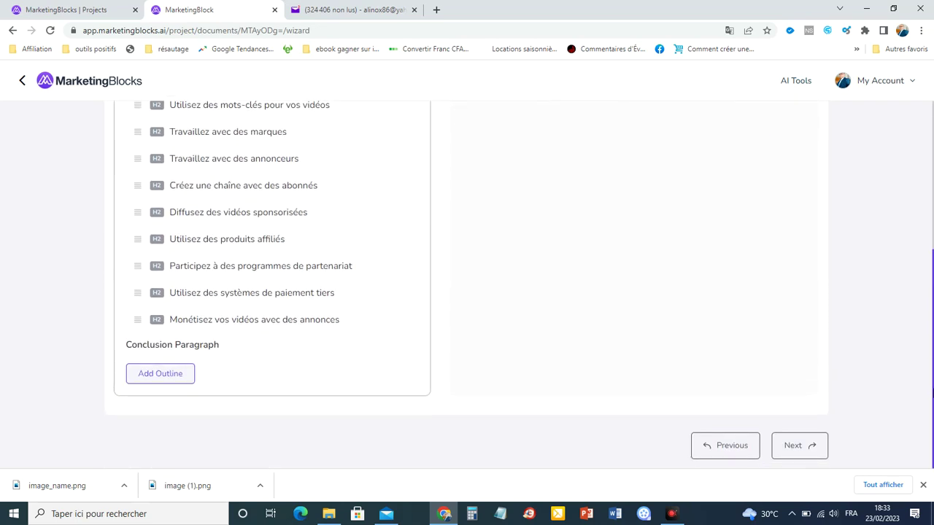
pyautogui.click(797, 453)
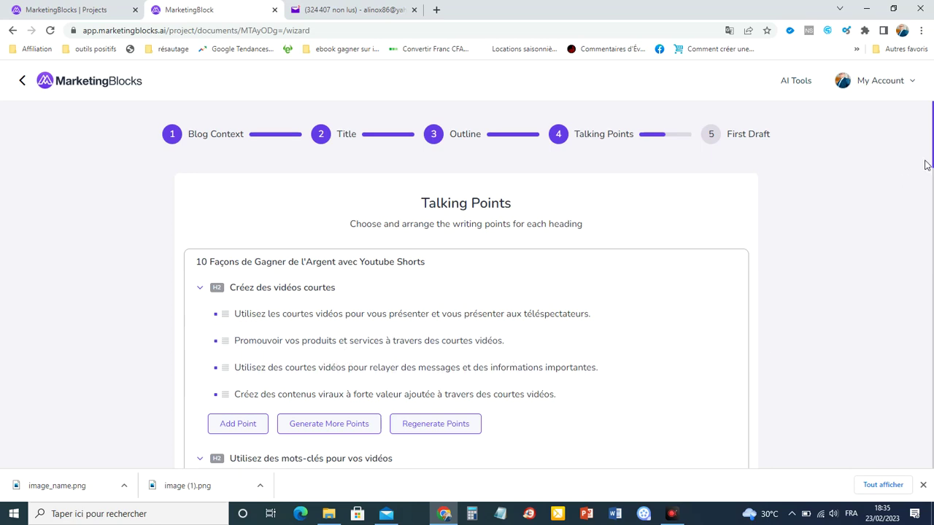
# Review the talking points under every heading and accept them to generate the article's first draft.
pyautogui.scroll(-2, 897, 219)
pyautogui.moveTo(932, 188); pyautogui.dragTo(925, 464)
pyautogui.click(671, 314)
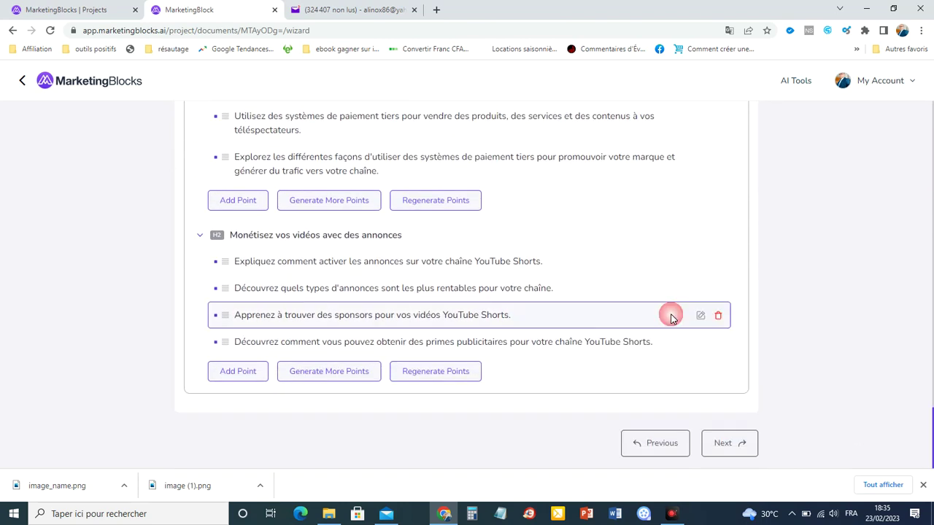
pyautogui.click(720, 445)
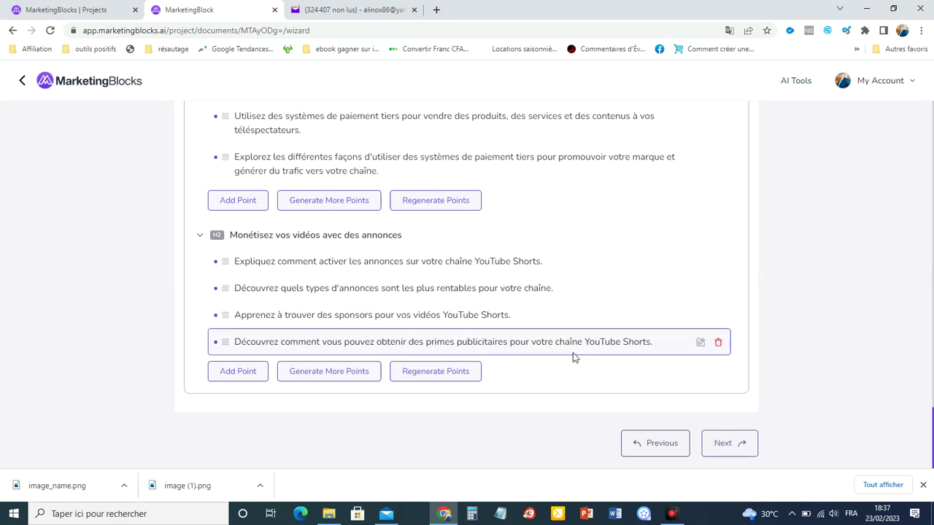
pyautogui.click(729, 445)
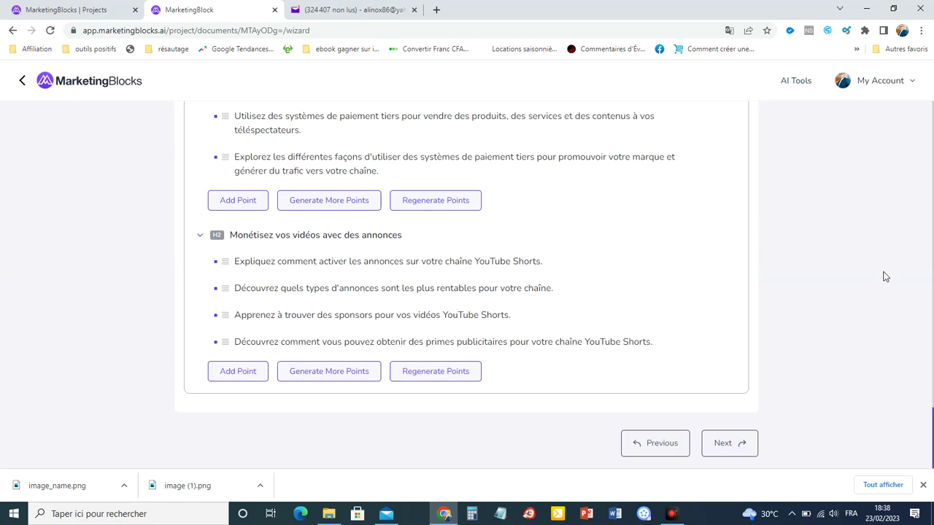
pyautogui.scroll(20, 931, 291)
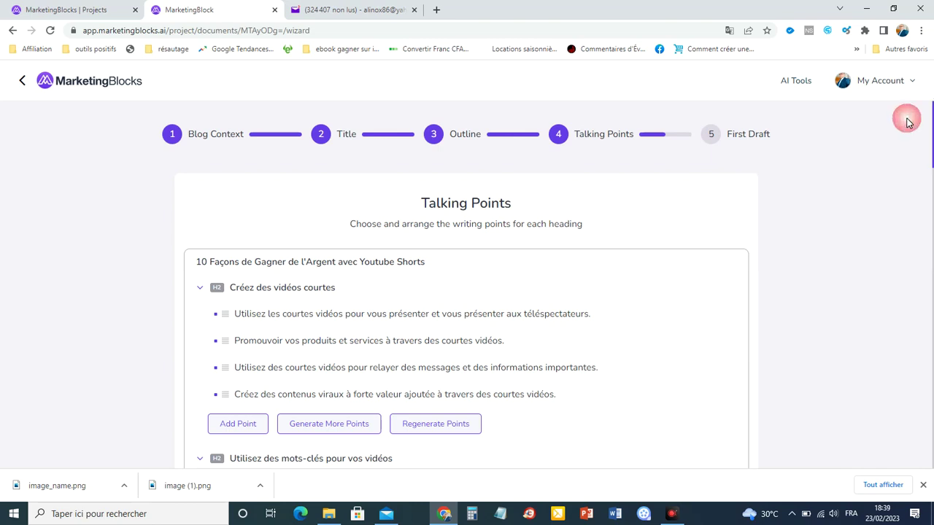
pyautogui.scroll(-15, 901, 420)
pyautogui.scroll(-2, 900, 420)
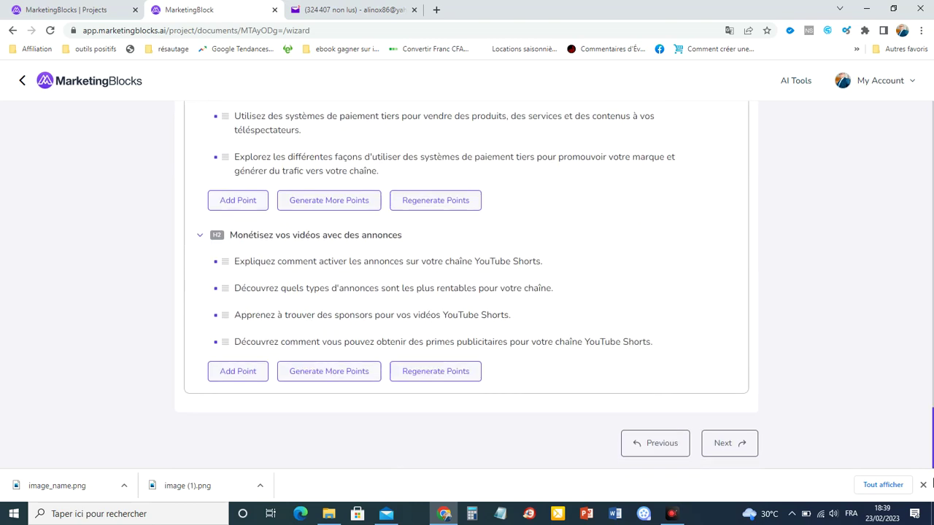
pyautogui.click(718, 444)
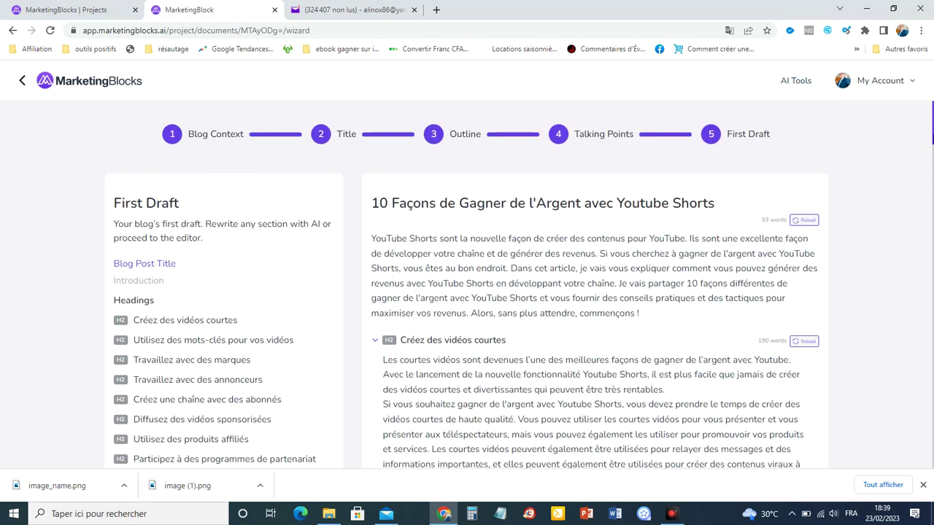
# Review the first draft through its conclusion and open the article in the document editor.
pyautogui.scroll(-10, 594, 292)
pyautogui.scroll(-12, 601, 284)
pyautogui.scroll(-12, 594, 285)
pyautogui.moveTo(933, 378); pyautogui.dragTo(933, 492)
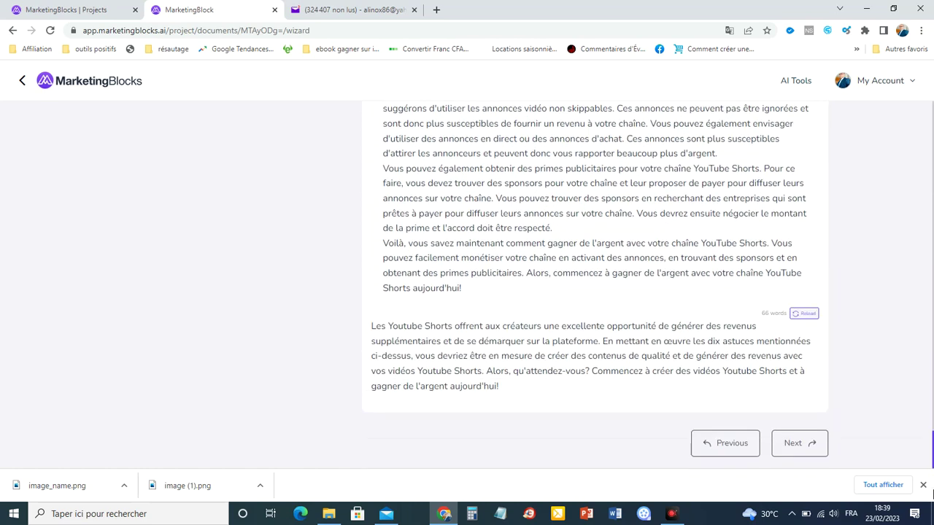
pyautogui.click(797, 446)
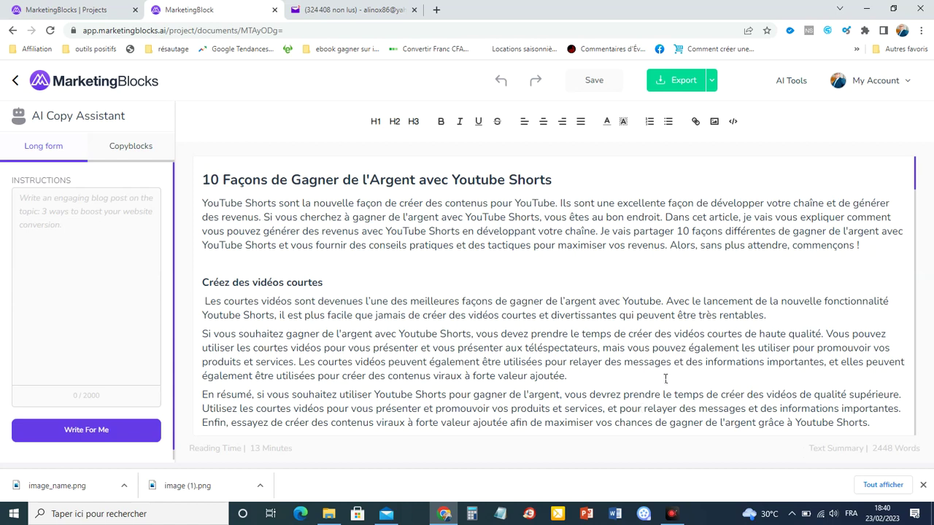
# Examine the full article in the editor, from the title through the later sections and back to the beginning.
pyautogui.moveTo(915, 175); pyautogui.dragTo(919, 232)
pyautogui.click(825, 268)
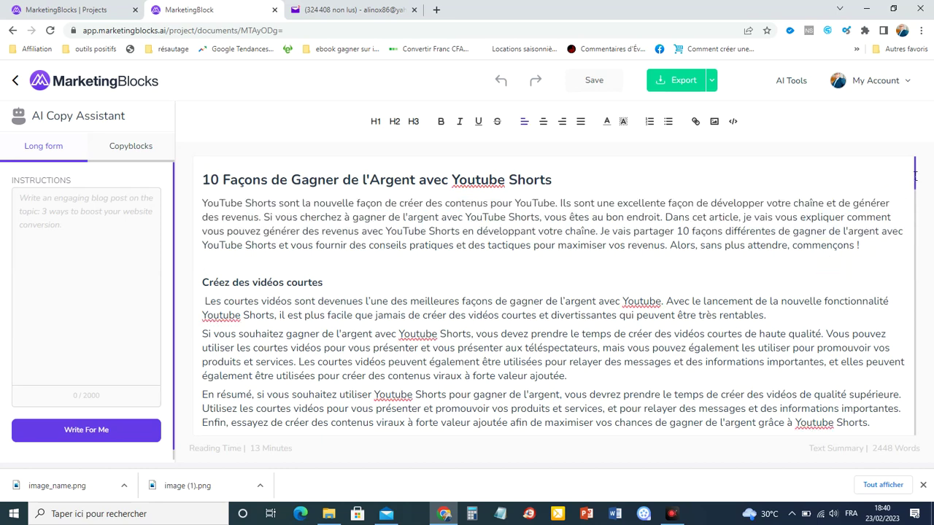
pyautogui.moveTo(915, 175); pyautogui.dragTo(929, 342)
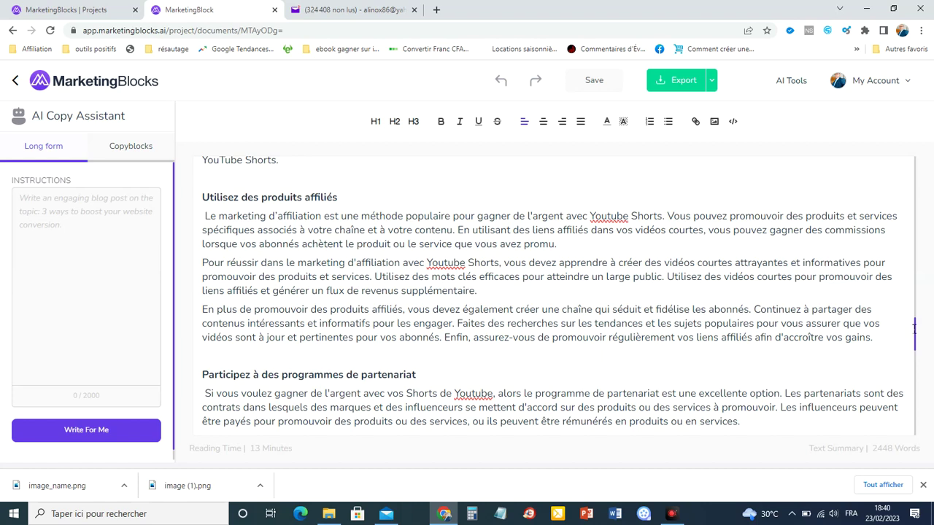
pyautogui.moveTo(915, 329); pyautogui.dragTo(914, 358)
pyautogui.click(856, 341)
pyautogui.click(815, 311)
pyautogui.moveTo(914, 324); pyautogui.dragTo(914, 159)
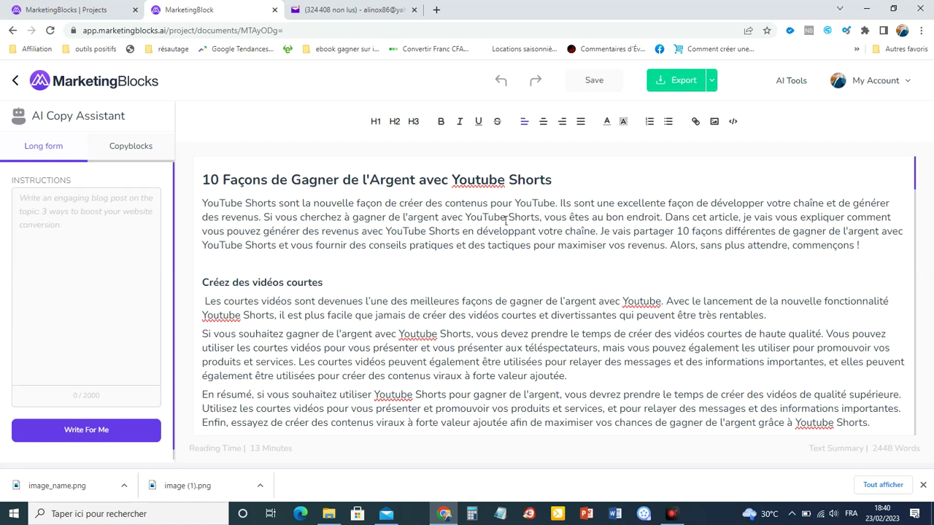
pyautogui.click(686, 246)
# Look at the export formats offered for the article and close the list without exporting.
pyautogui.click(715, 86)
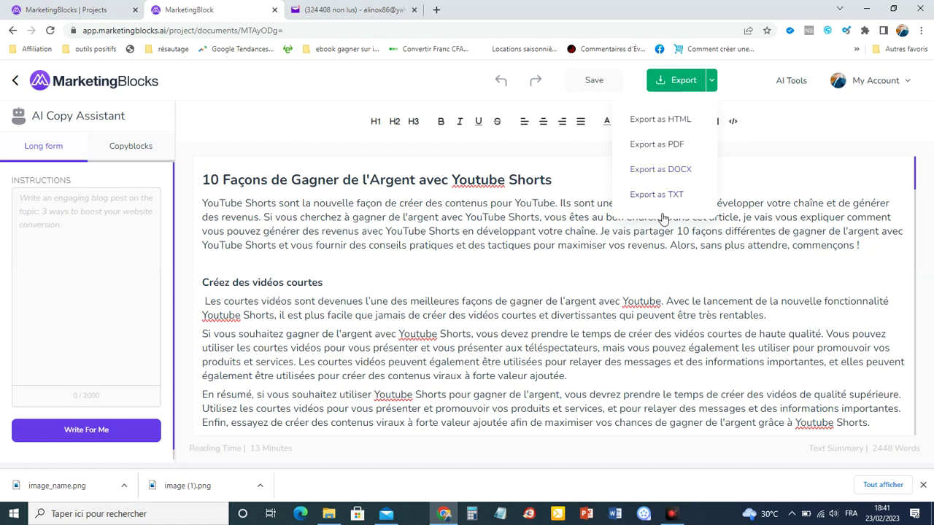
pyautogui.click(622, 333)
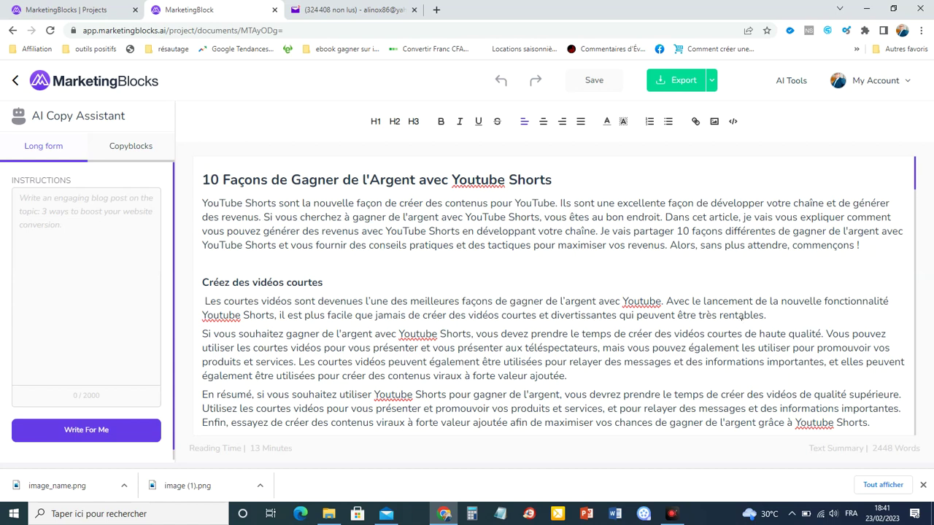
pyautogui.click(888, 467)
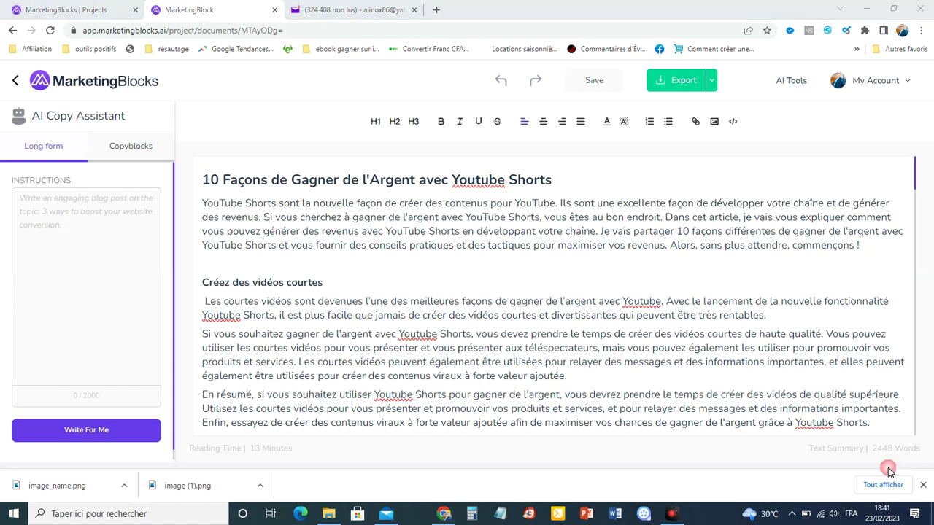
pyautogui.click(825, 260)
pyautogui.click(691, 472)
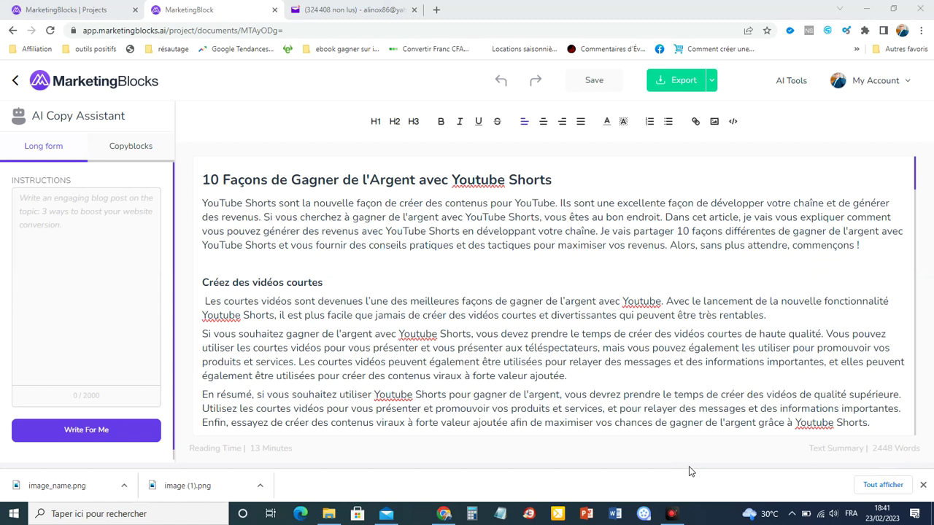